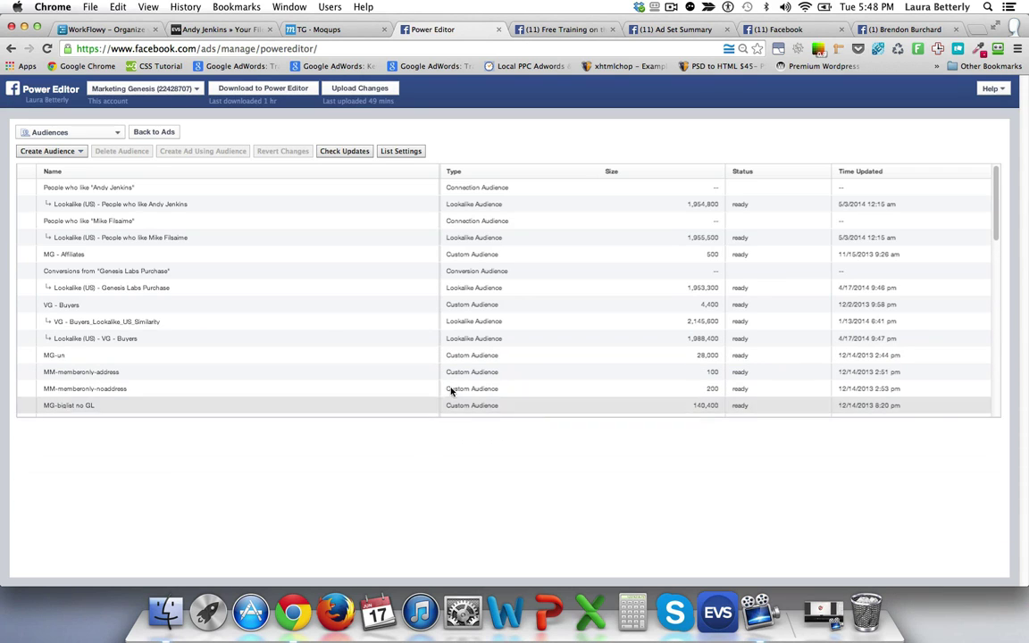
# Create a new saved target group named Guru's.
pyautogui.click(77, 254)
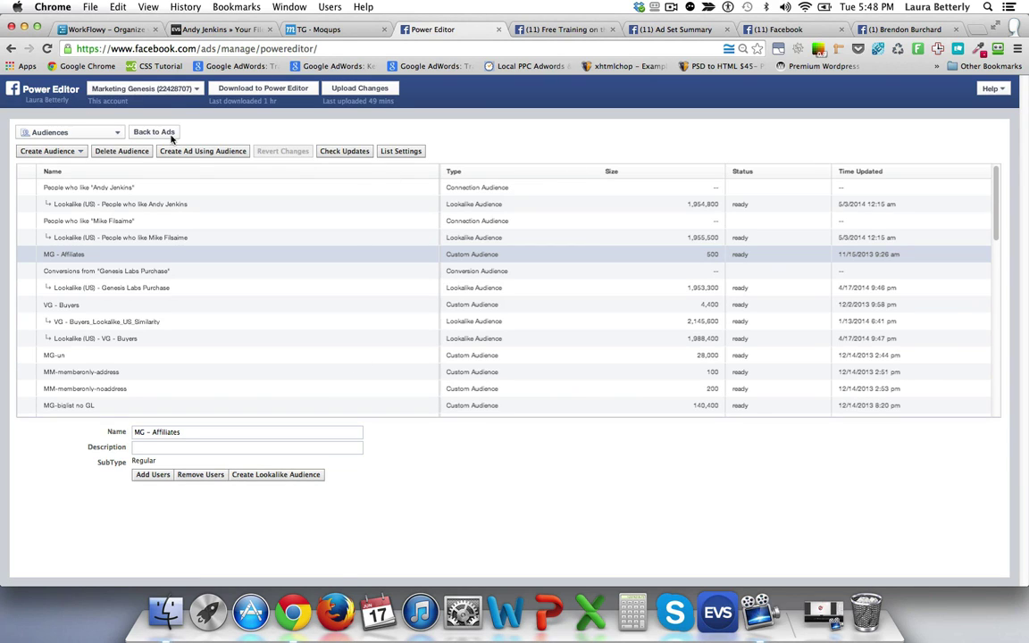
pyautogui.click(81, 152)
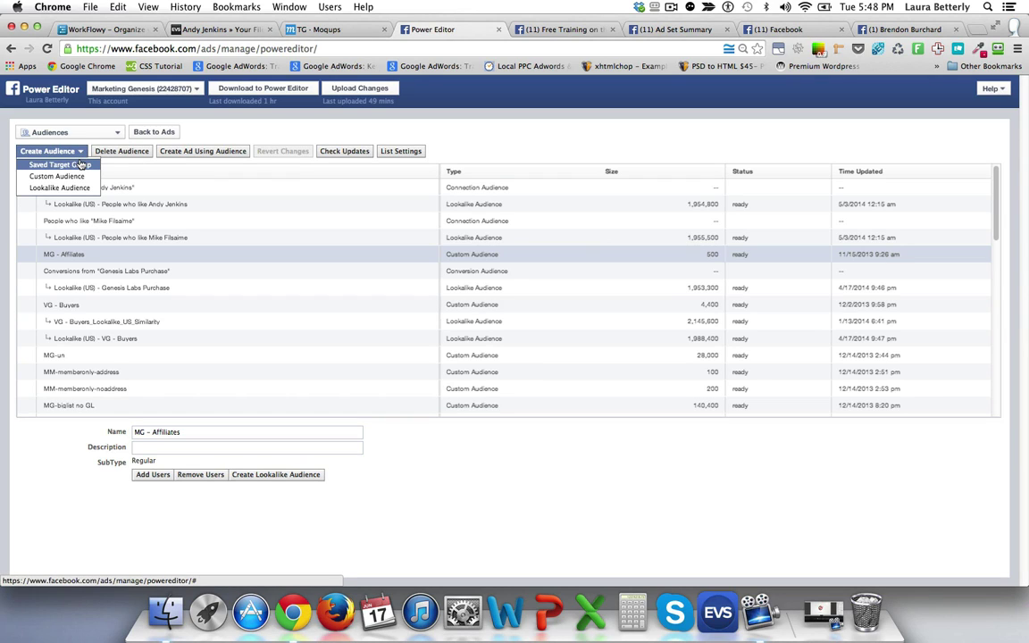
pyautogui.click(58, 164)
pyautogui.write("Guru's")
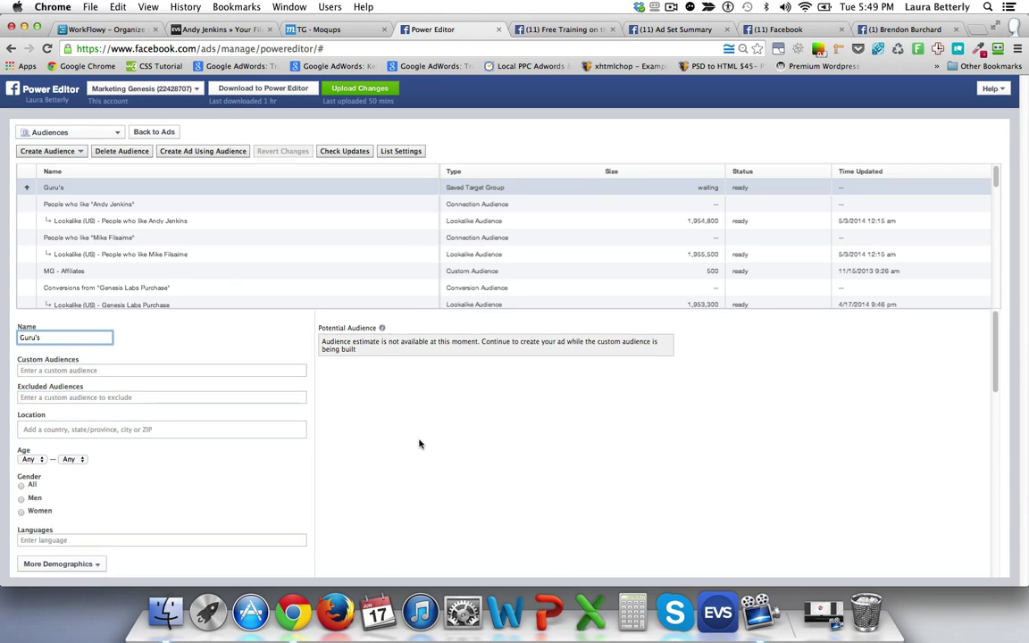
# Set the language targeting of the Guru's group to English (US).
pyautogui.scroll(-2, 419, 444)
pyautogui.scroll(-4, 419, 442)
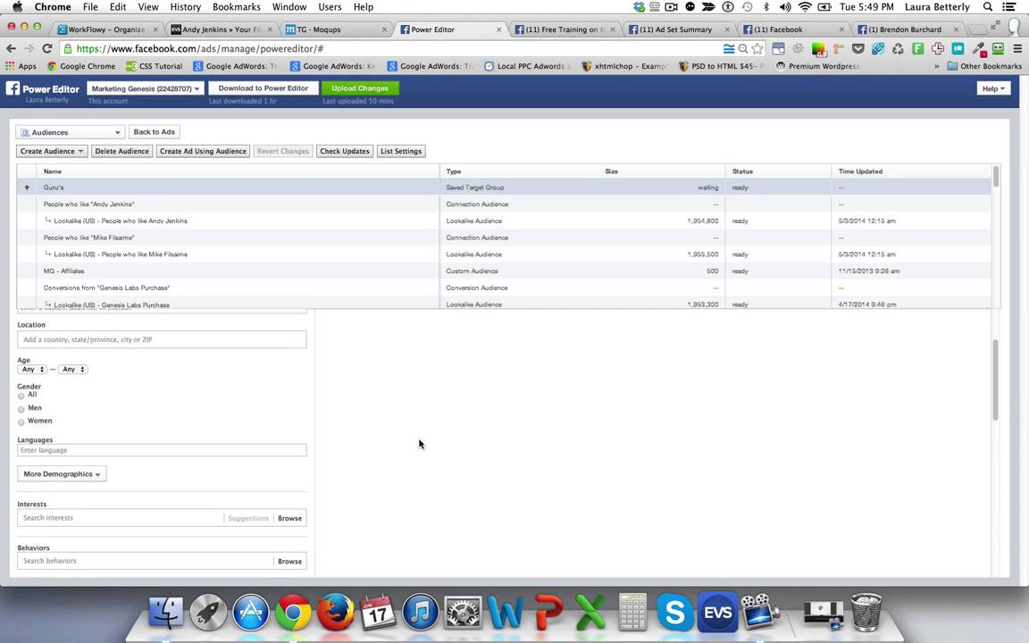
pyautogui.click(212, 413)
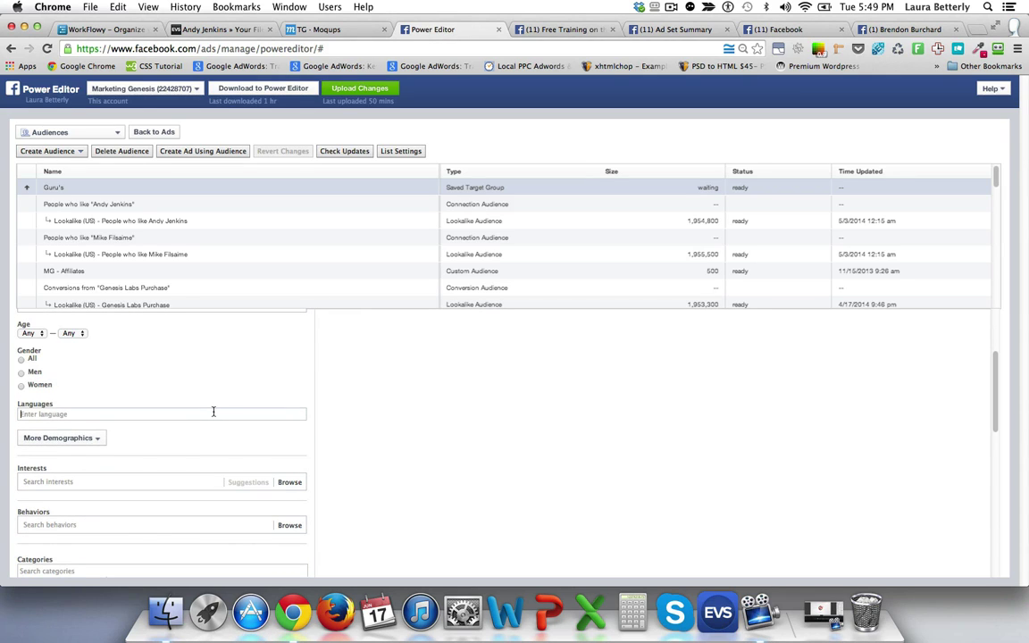
pyautogui.write('e')
pyautogui.press('Down')
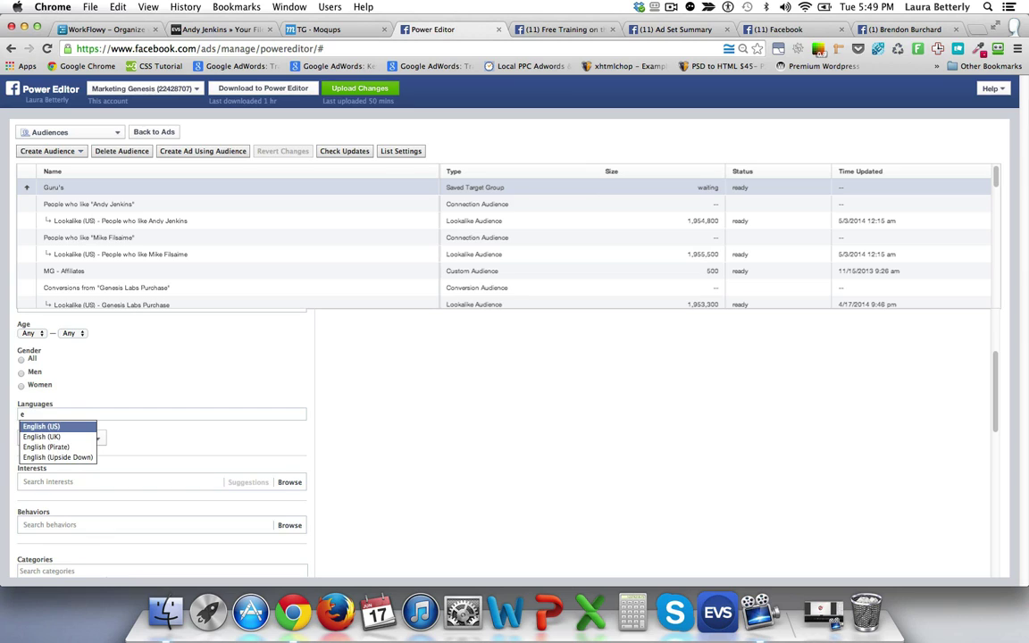
pyautogui.press('Return')
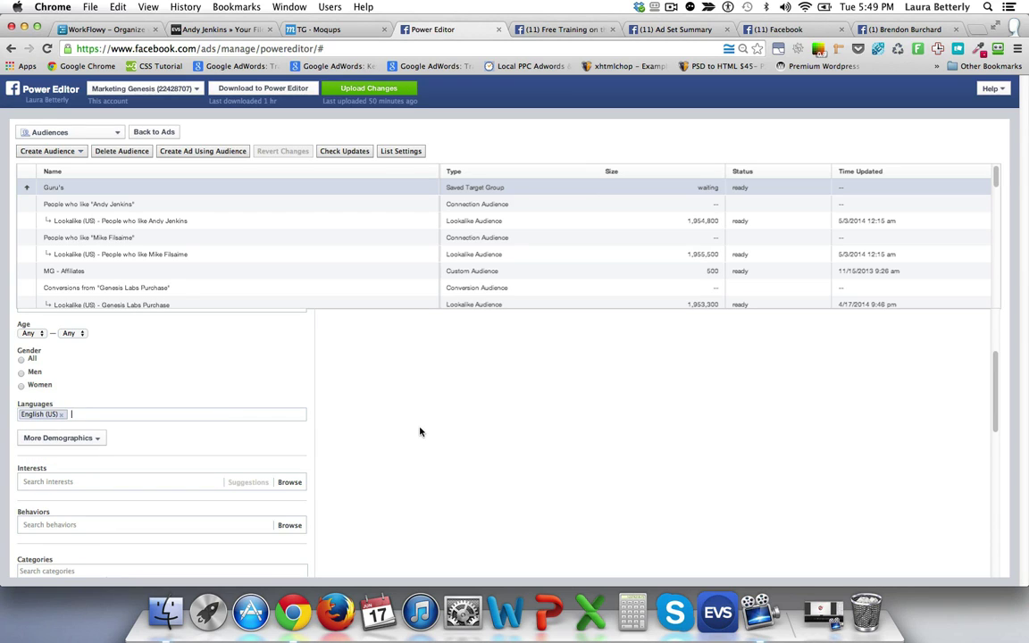
# Add ryan deiss, frank kern, brendon burchard live love matter and Mike Filsaime as interests of the Guru's group.
pyautogui.scroll(-2, 420, 428)
pyautogui.scroll(-2, 418, 432)
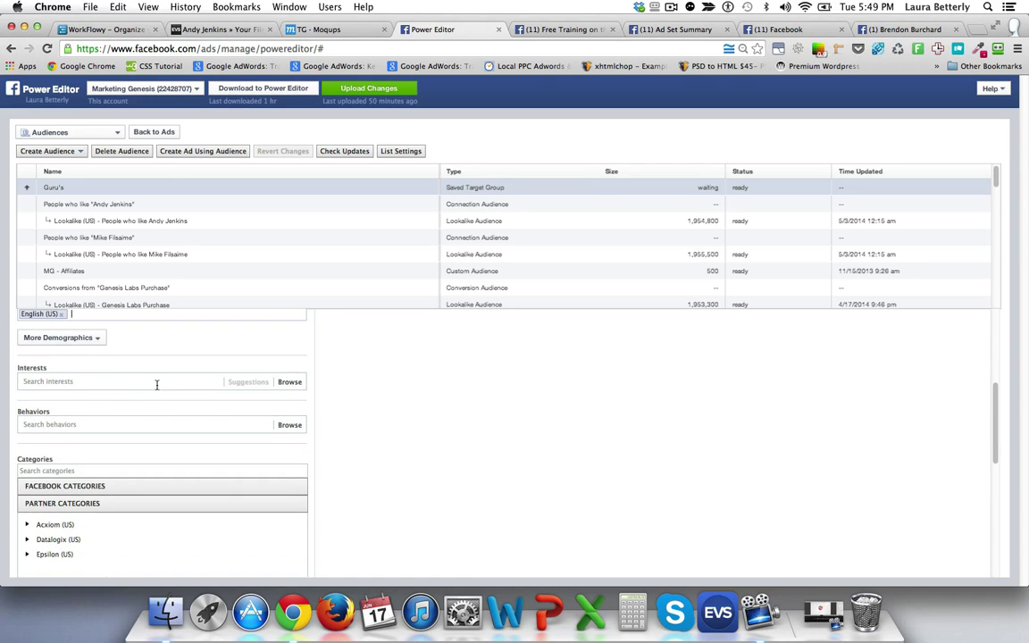
pyautogui.click(191, 385)
pyautogui.write('ryan deiss')
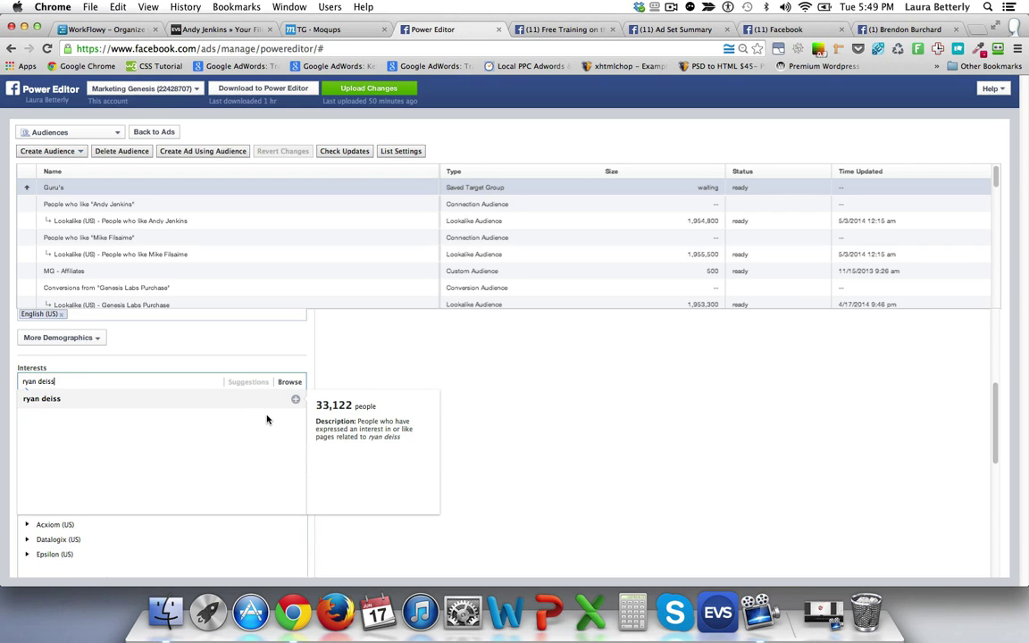
pyautogui.click(295, 399)
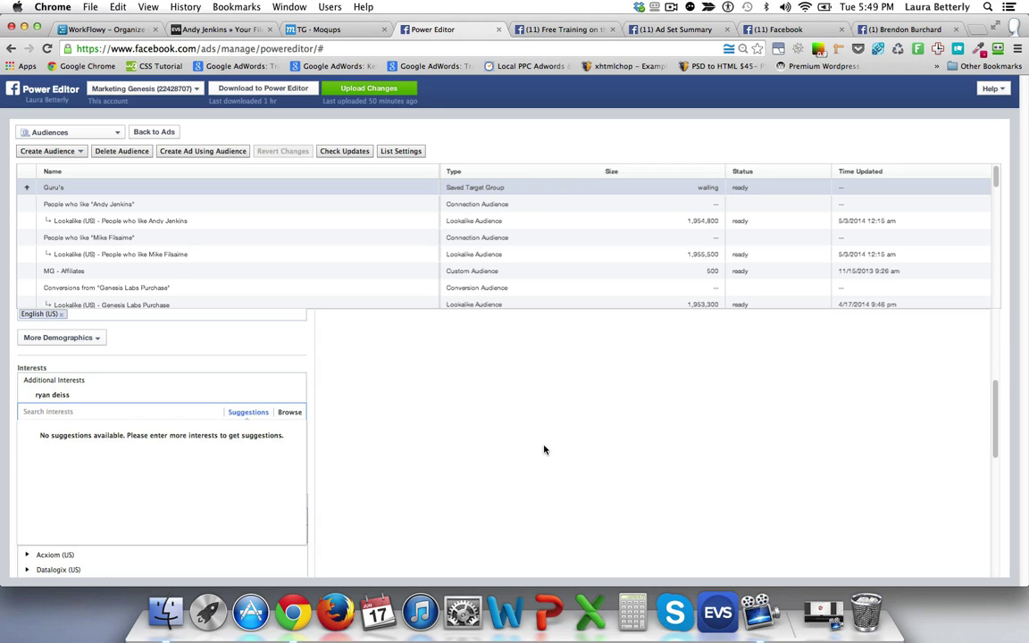
pyautogui.write('frank kern')
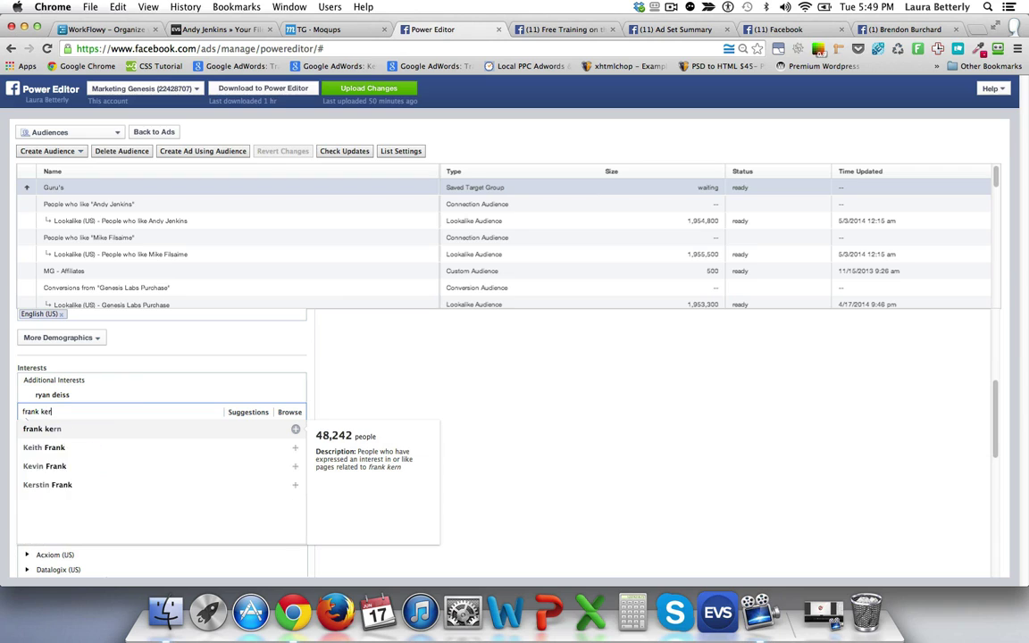
pyautogui.click(67, 428)
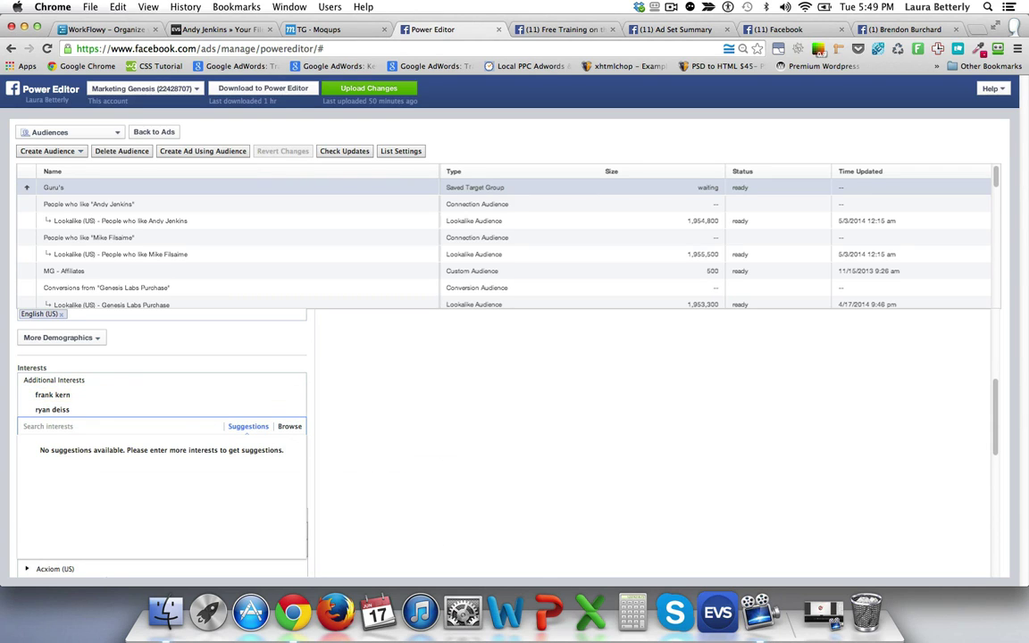
pyautogui.write('brendon')
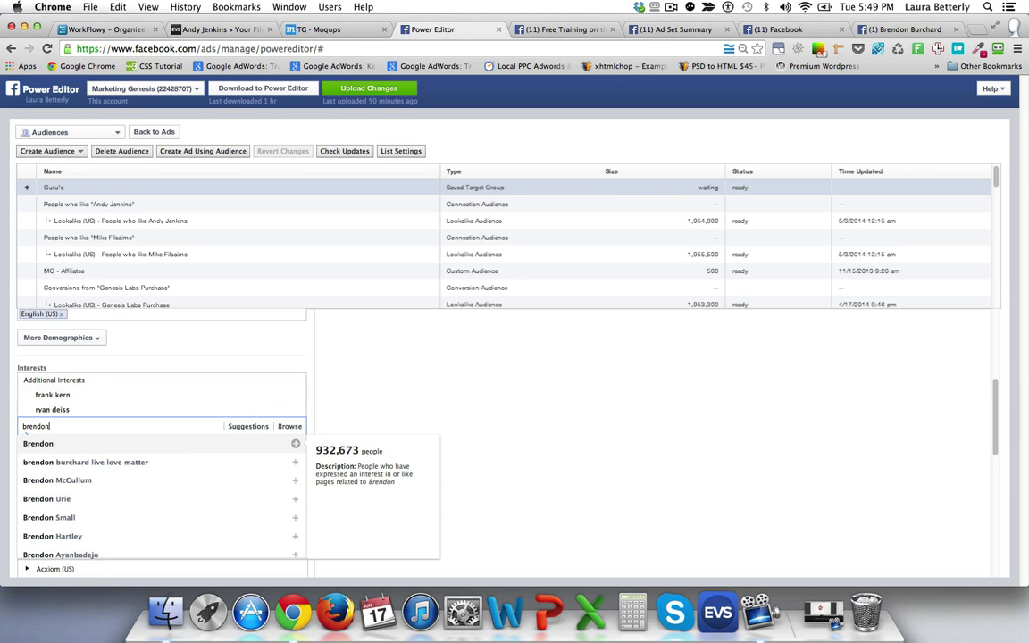
pyautogui.click(84, 462)
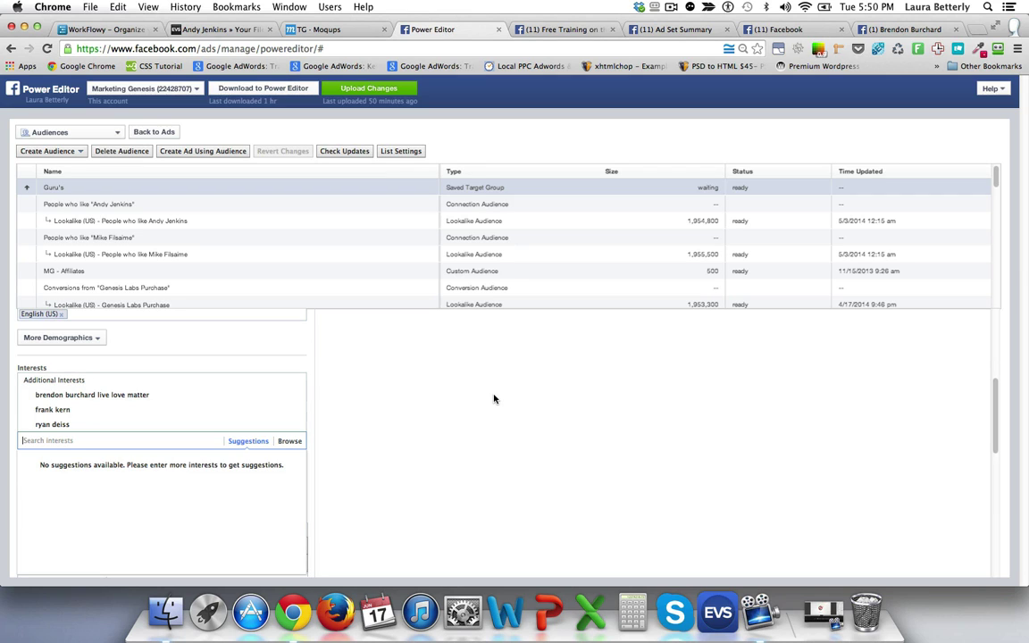
pyautogui.write('mike filsa')
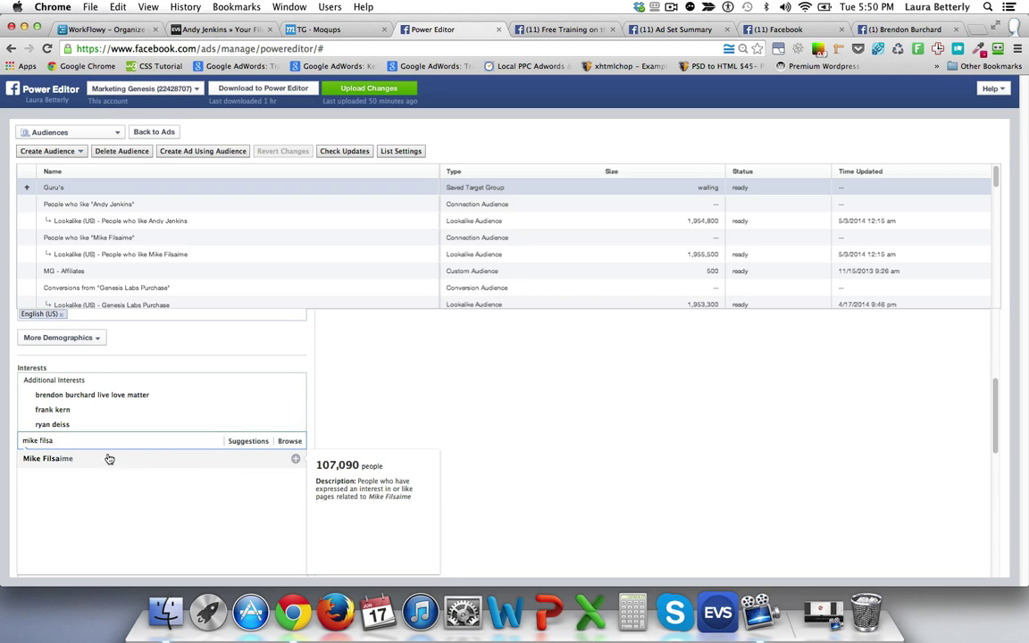
pyautogui.click(67, 460)
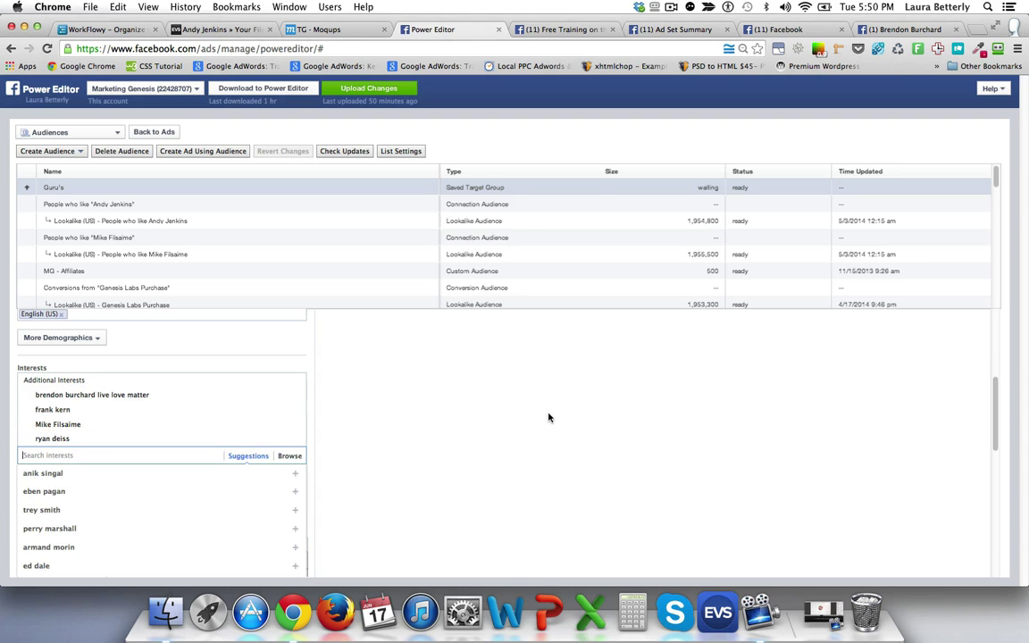
# Review the connection targeting options and the potential audience summary of the Guru's group.
pyautogui.scroll(-10, 548, 417)
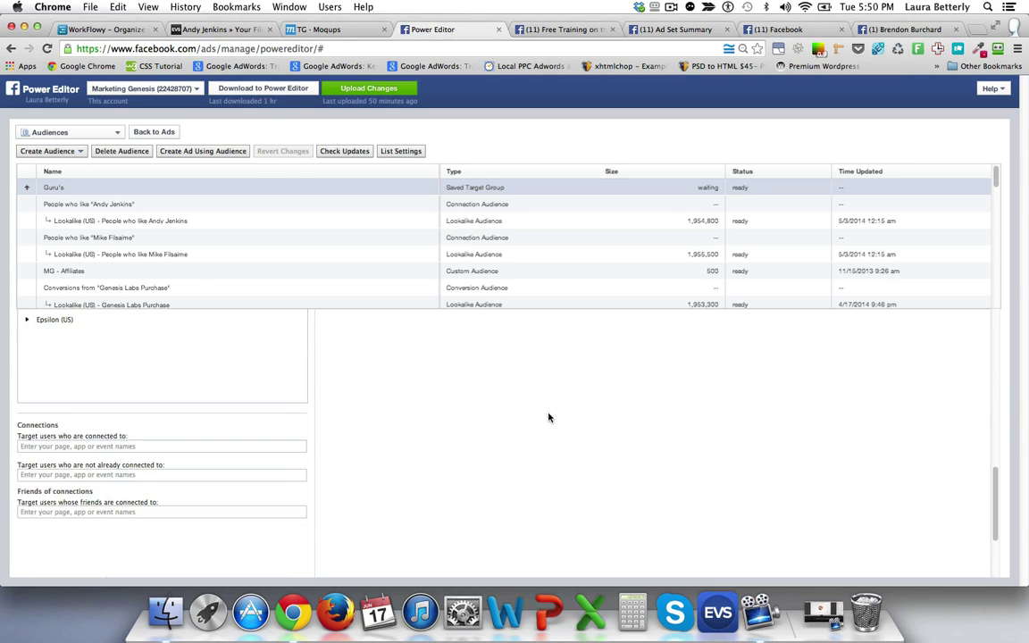
pyautogui.scroll(10, 548, 417)
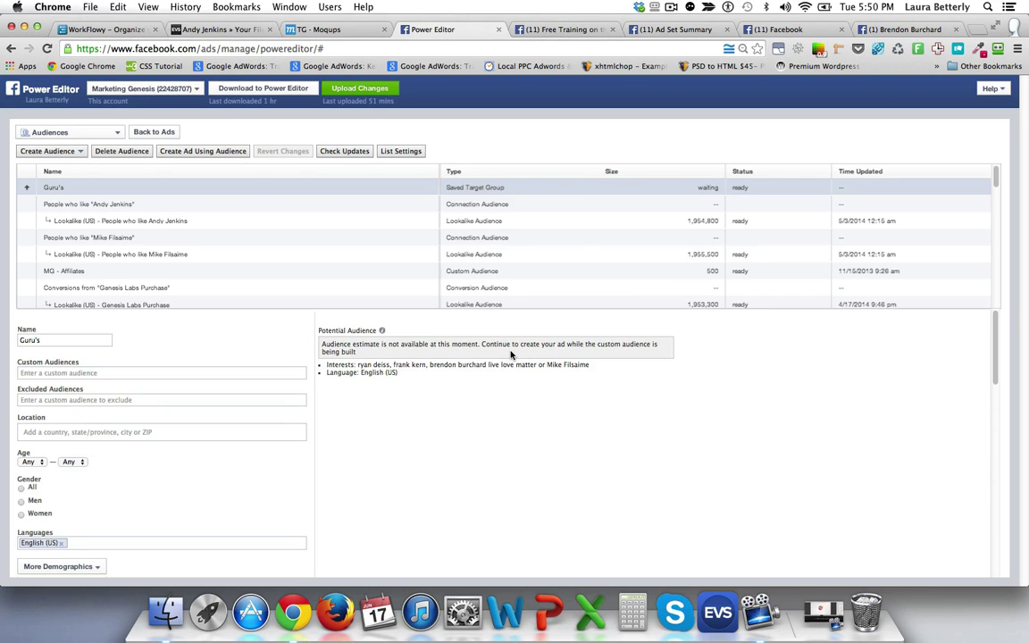
pyautogui.scroll(-5, 602, 367)
pyautogui.scroll(5, 602, 367)
pyautogui.moveTo(361, 308); pyautogui.dragTo(410, 314)
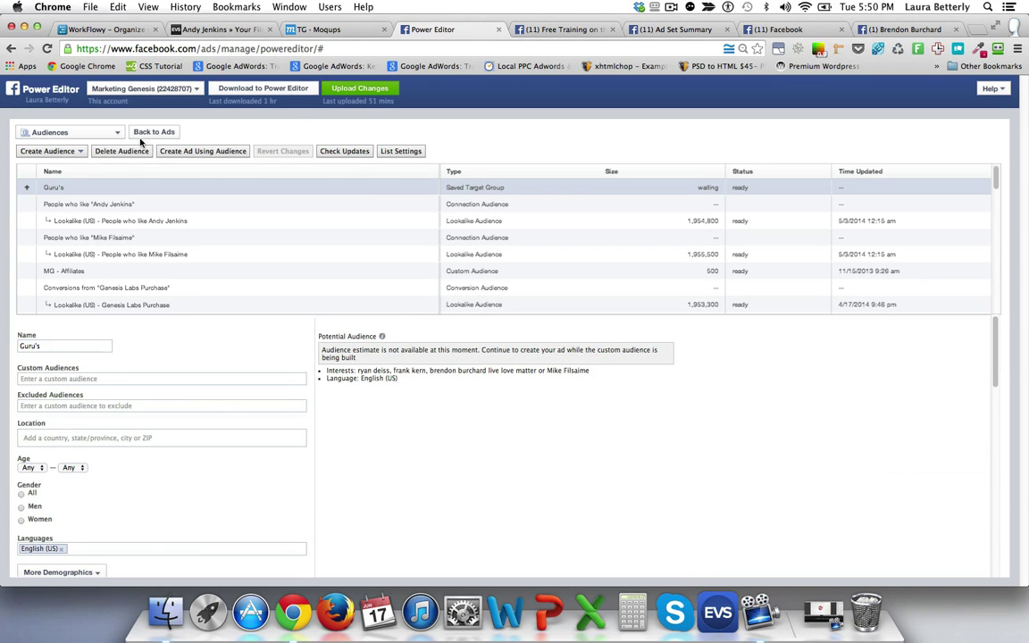
# Create another saved target group named test.
pyautogui.click(77, 154)
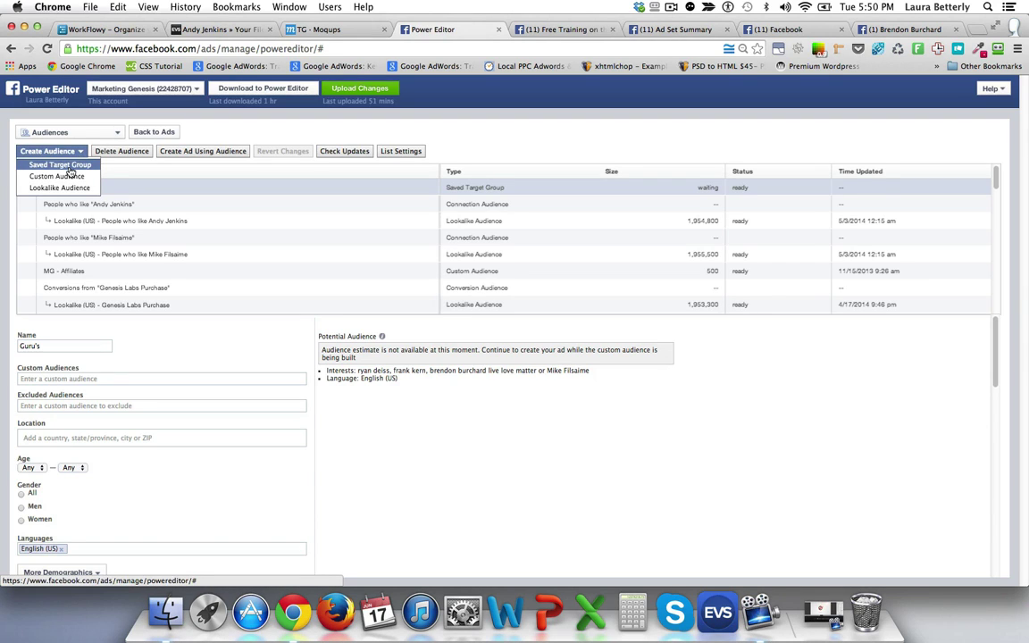
pyautogui.click(70, 166)
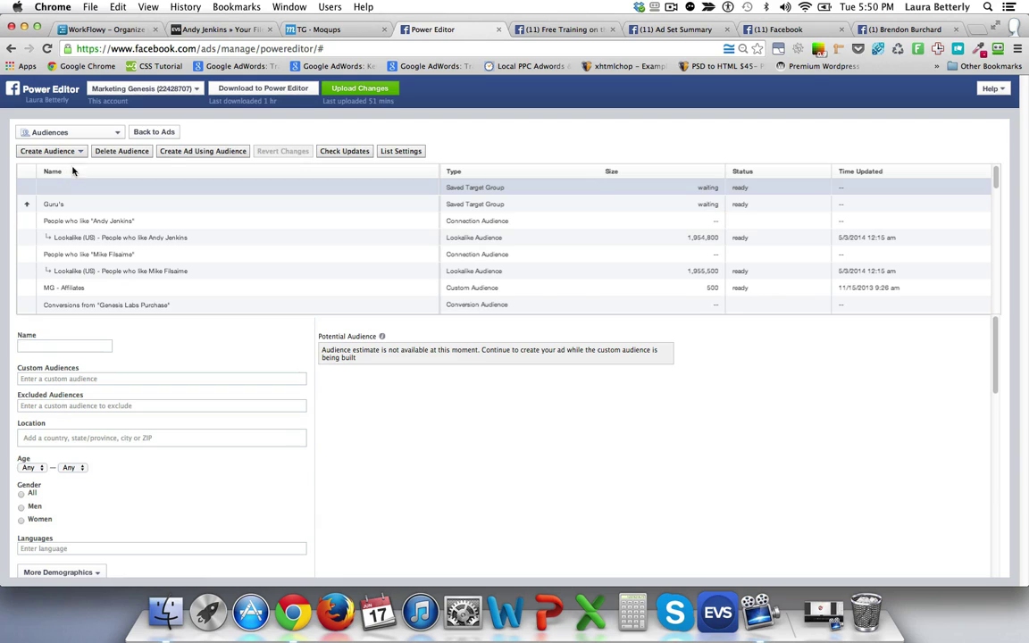
pyautogui.click(56, 346)
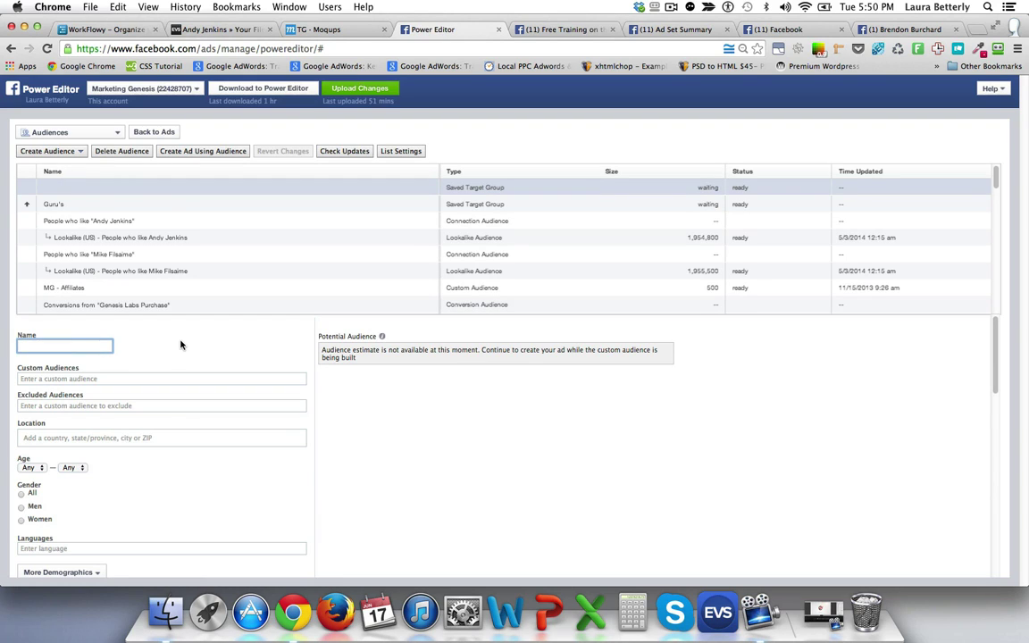
pyautogui.write('test')
# Add Business and industry as an interest of the test group, narrow it to Marketing, and delete the group.
pyautogui.scroll(-1, 111, 420)
pyautogui.scroll(-5, 114, 416)
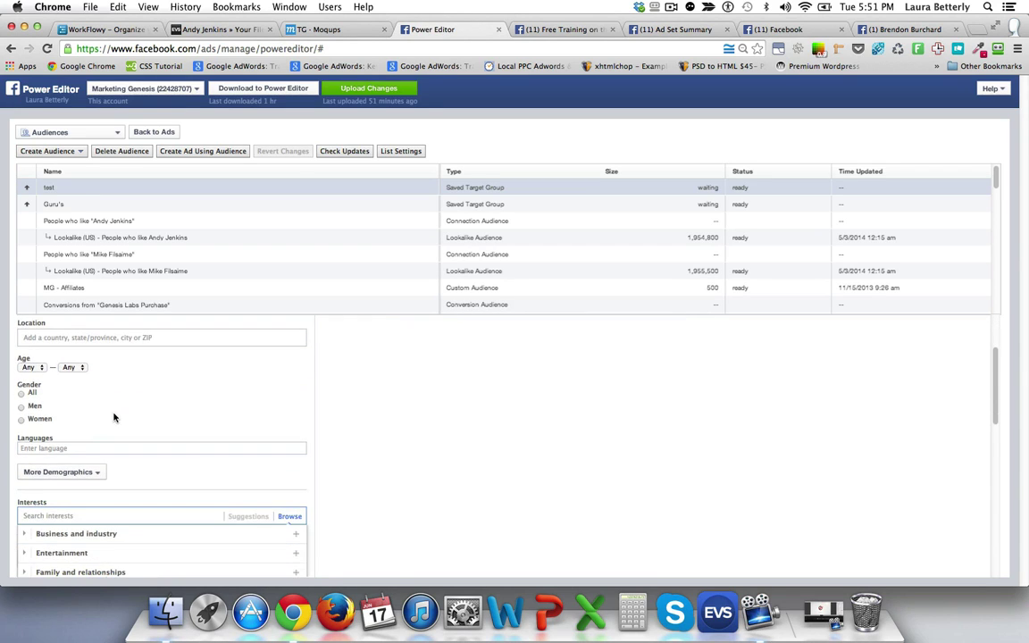
pyautogui.scroll(-2, 113, 417)
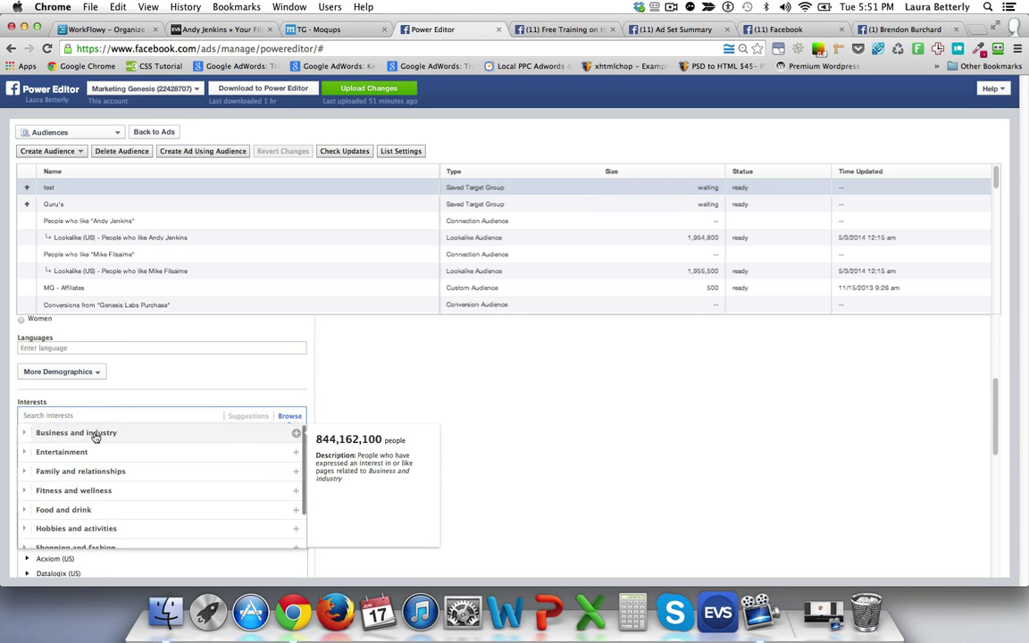
pyautogui.click(96, 434)
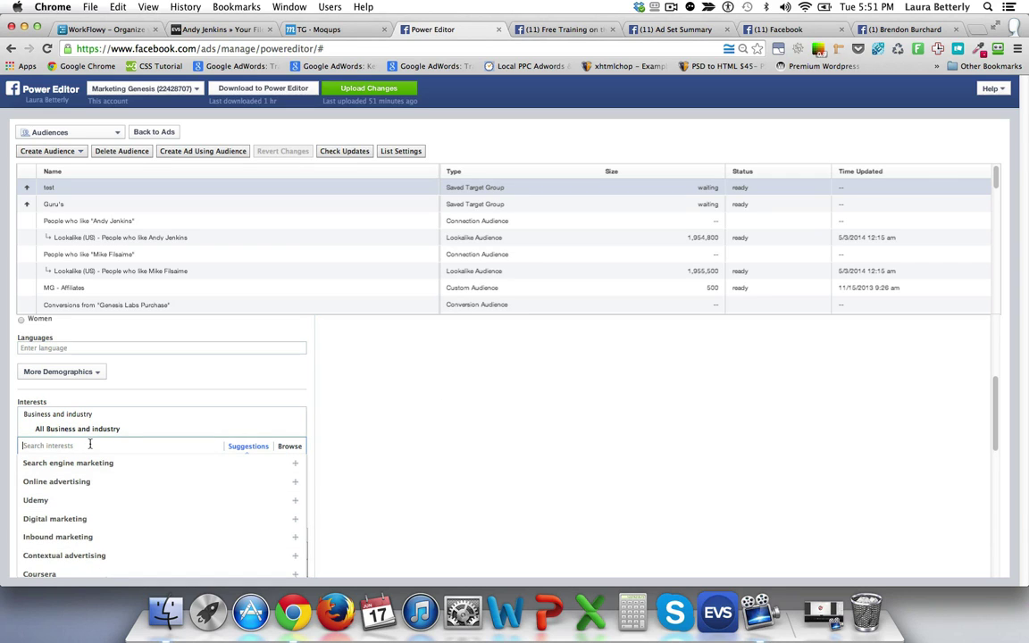
pyautogui.write('maret')
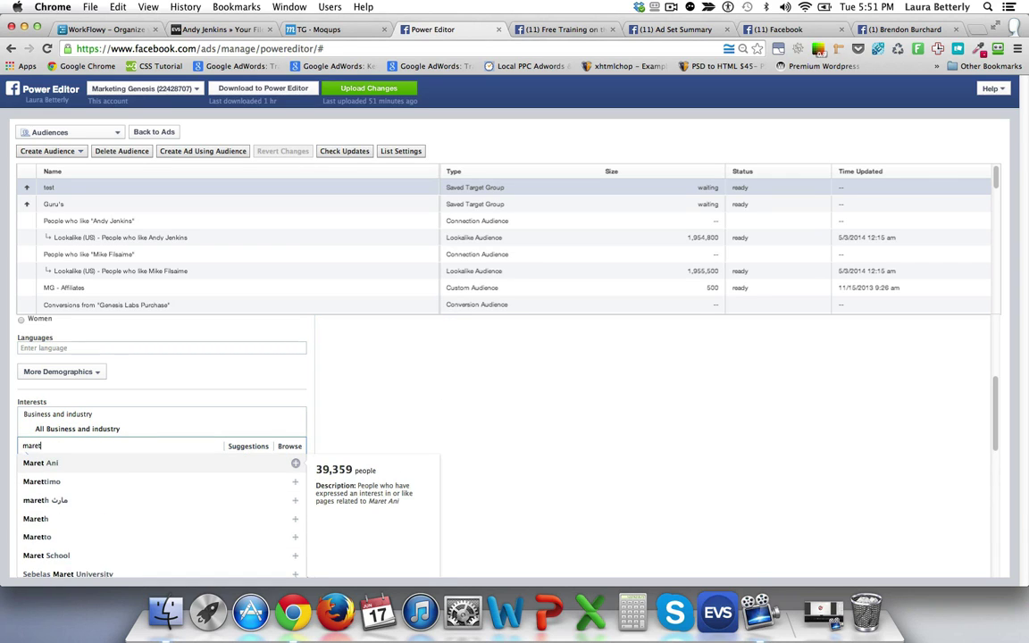
pyautogui.press('BackSpace')
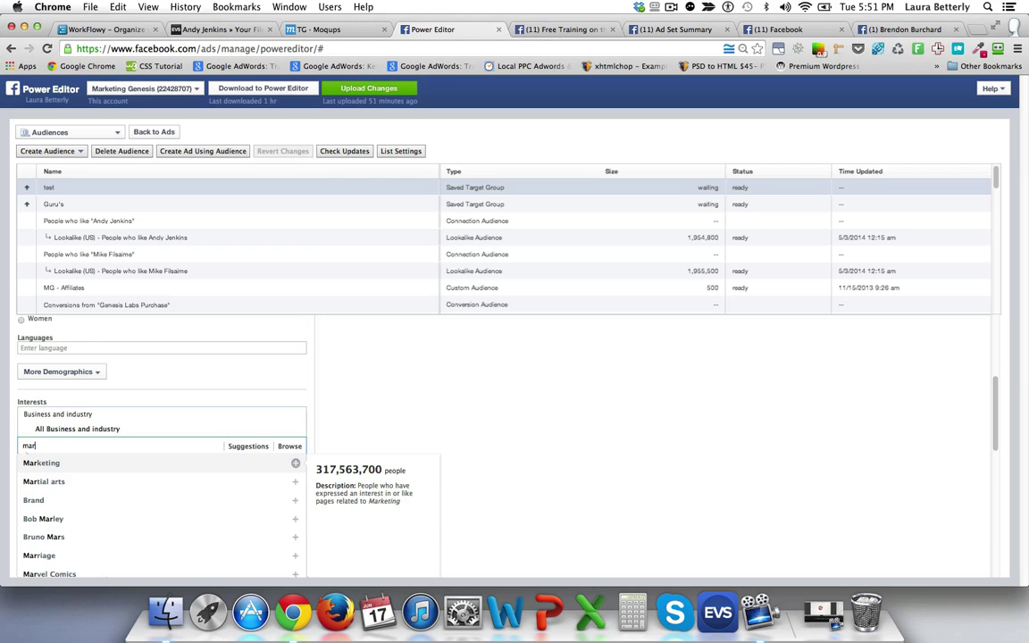
pyautogui.click(45, 464)
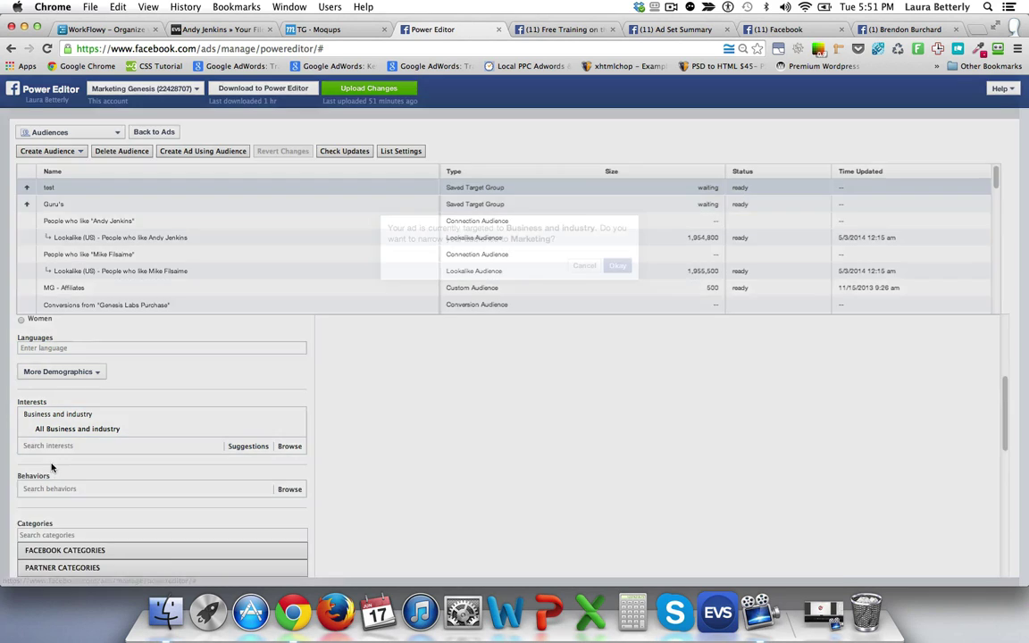
pyautogui.click(617, 266)
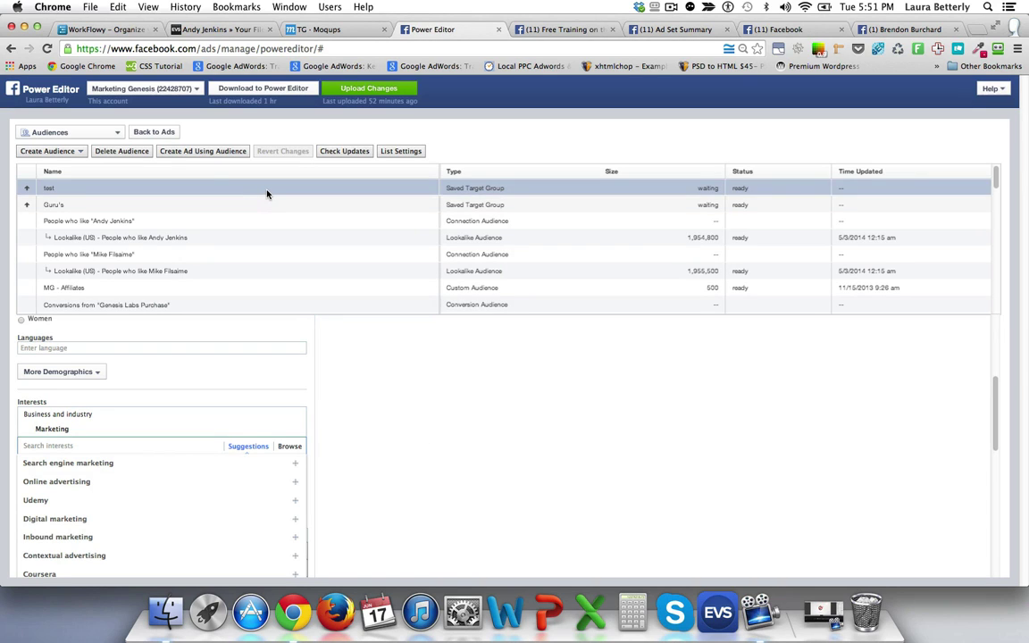
pyautogui.click(122, 151)
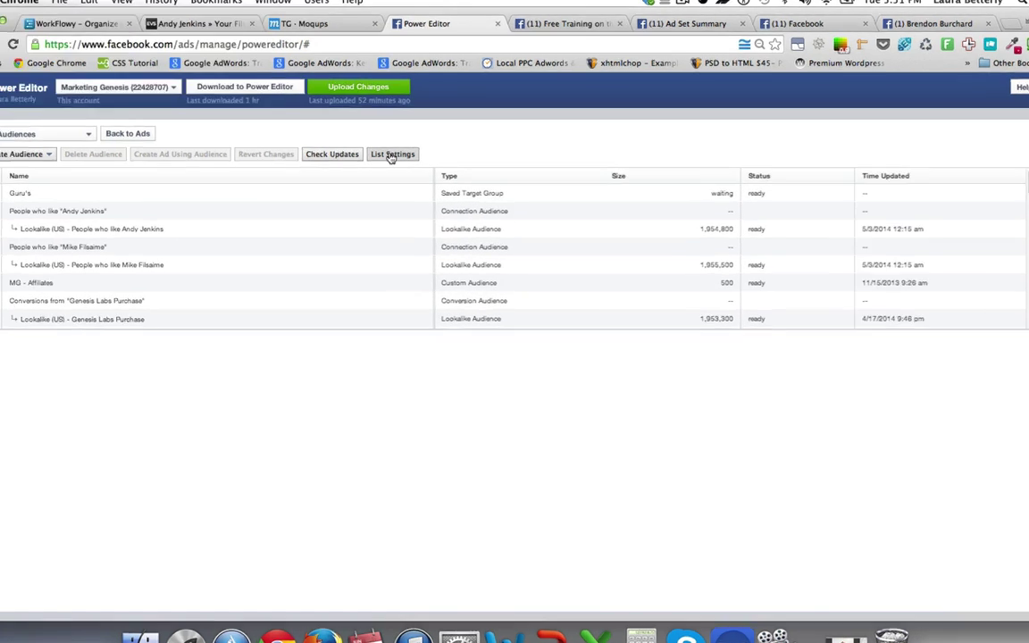
# Look over the column options available for the audience list and leave the settings without saving.
pyautogui.click(400, 151)
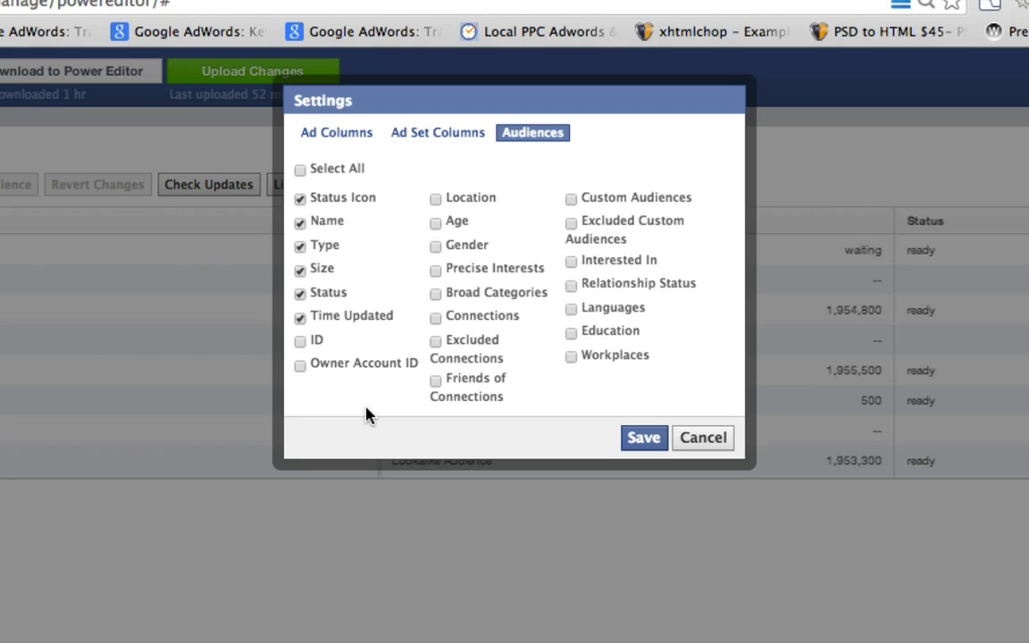
pyautogui.click(705, 442)
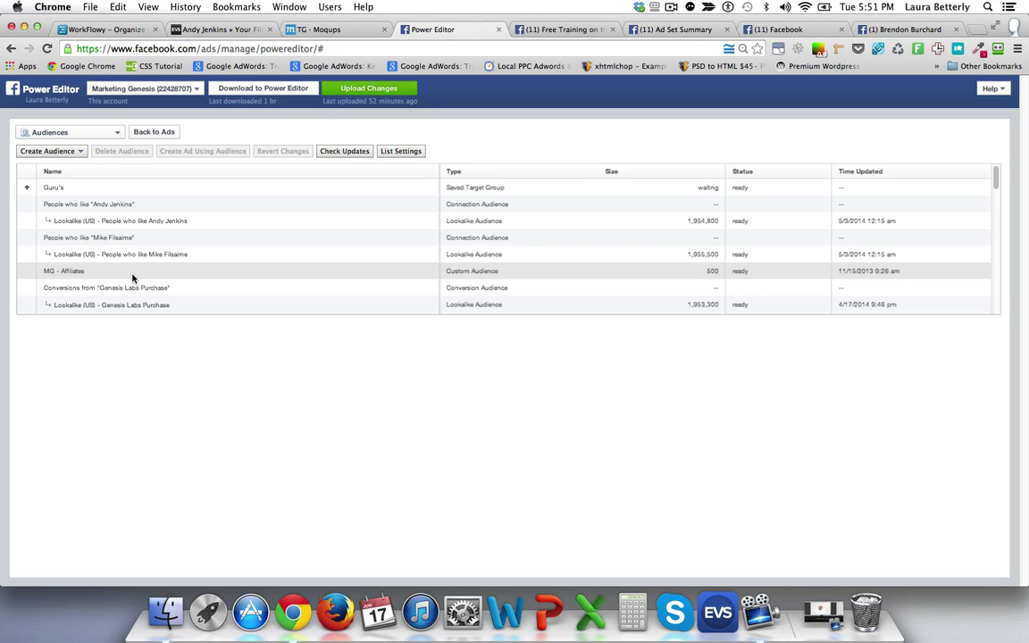
# Examine the details of the Guru's group and of the Andy Jenkins and Mike Filsaime connection audiences.
pyautogui.click(64, 187)
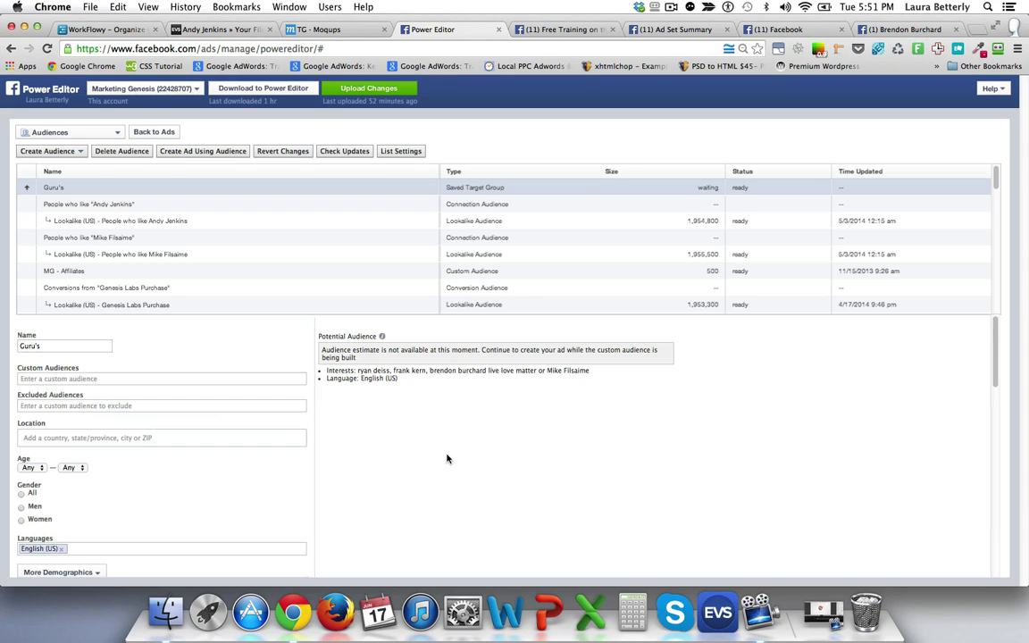
pyautogui.click(168, 204)
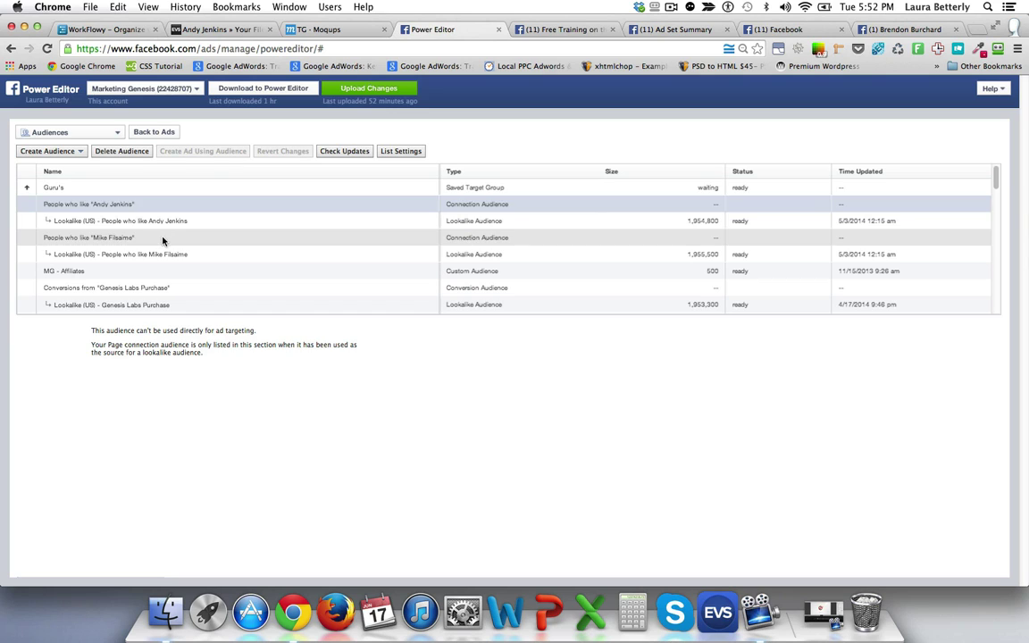
pyautogui.click(163, 238)
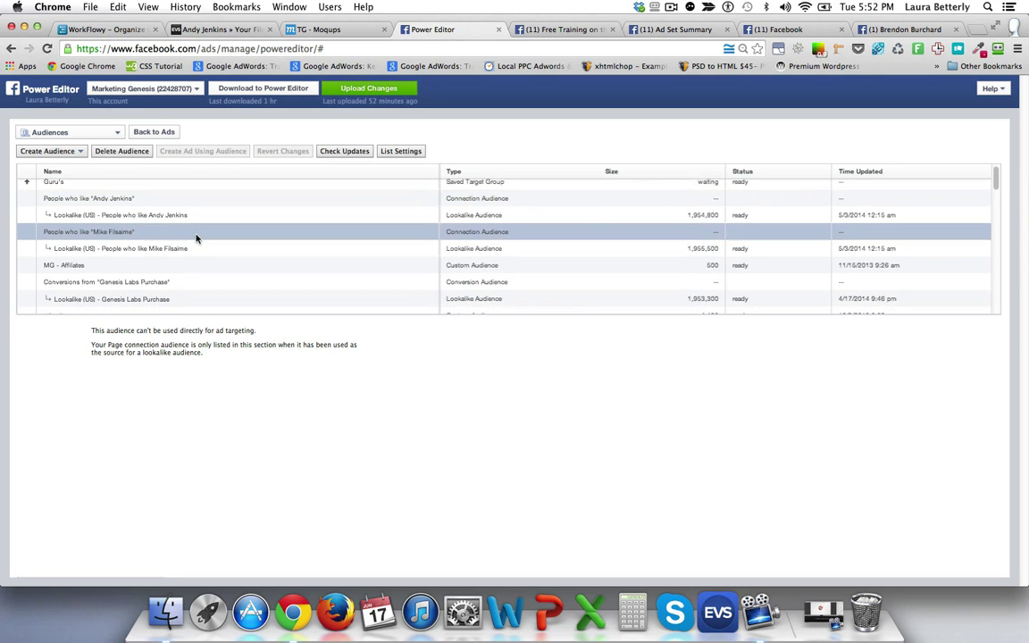
# Examine the details of the Genesis Labs Purchase conversion audience in the audience list.
pyautogui.scroll(-3, 196, 238)
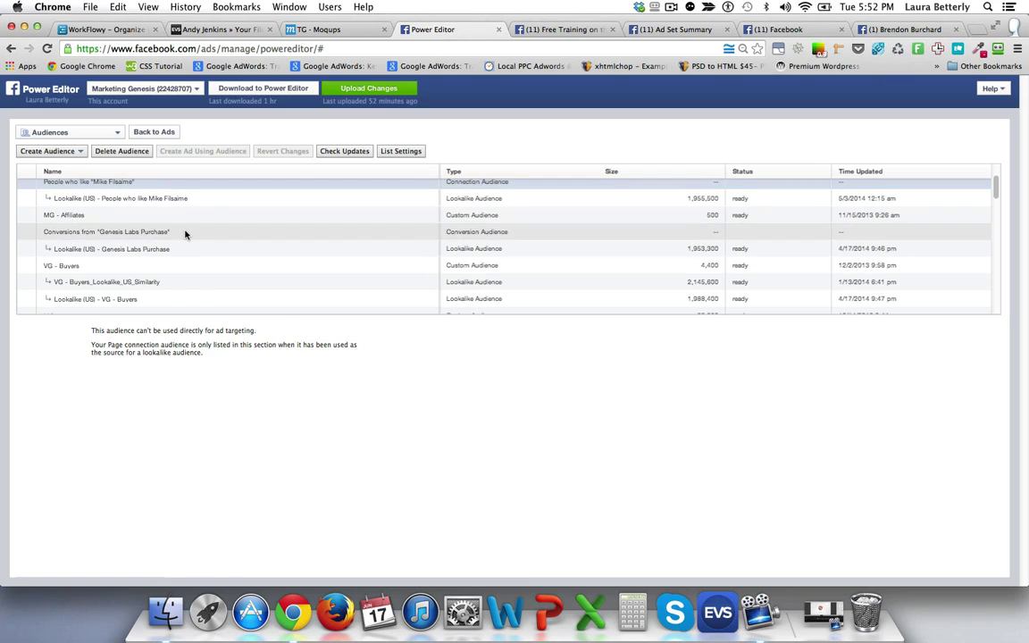
pyautogui.click(186, 232)
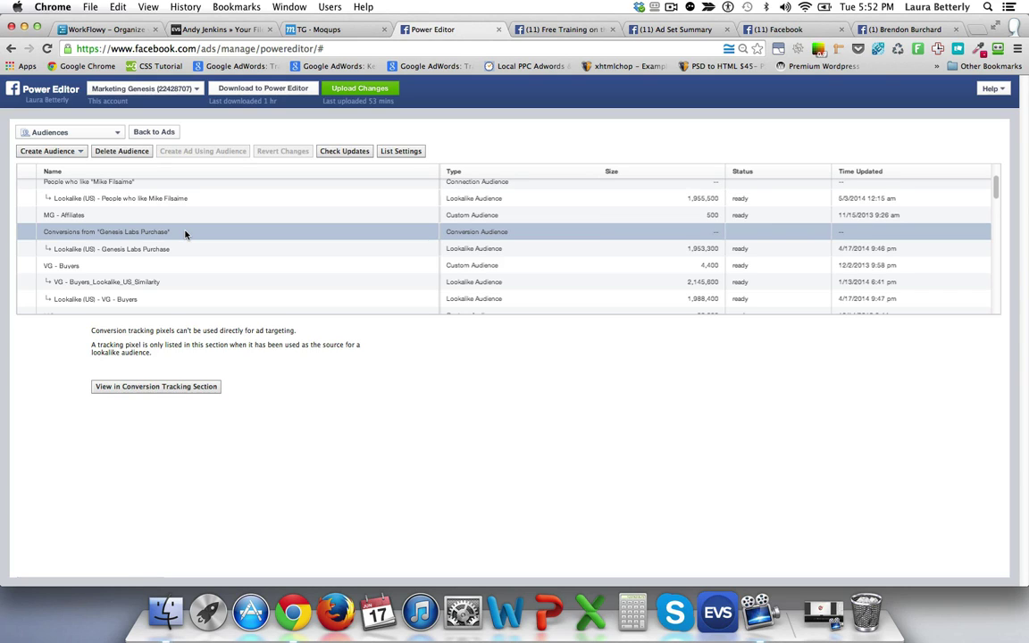
# Set up a lookalike audience with source Agitation V1 Opt In and country United States (US), and leave it without creating it.
pyautogui.click(185, 249)
pyautogui.click(184, 238)
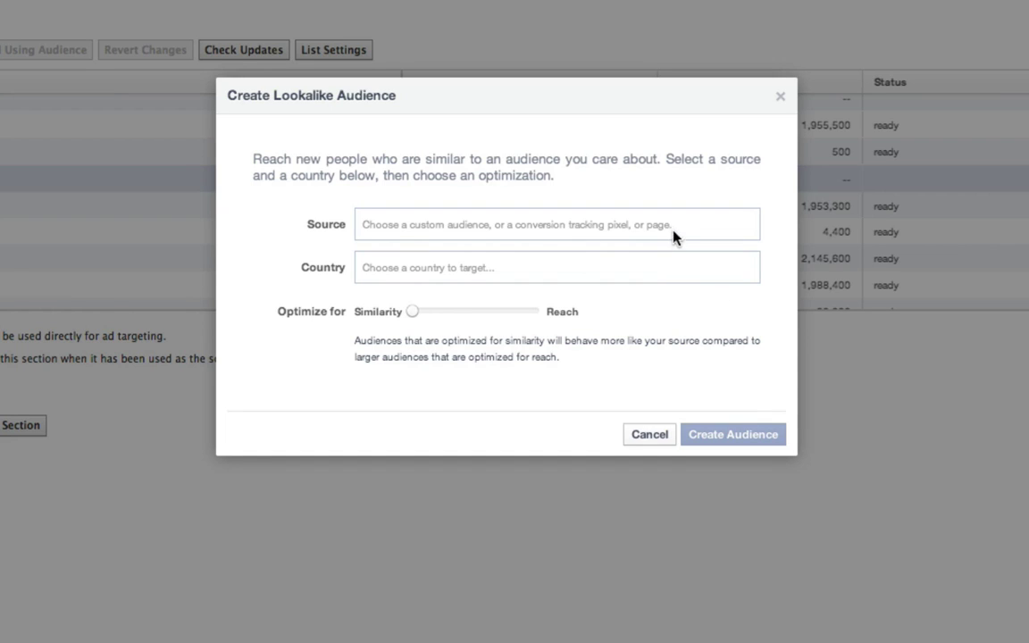
pyautogui.click(673, 230)
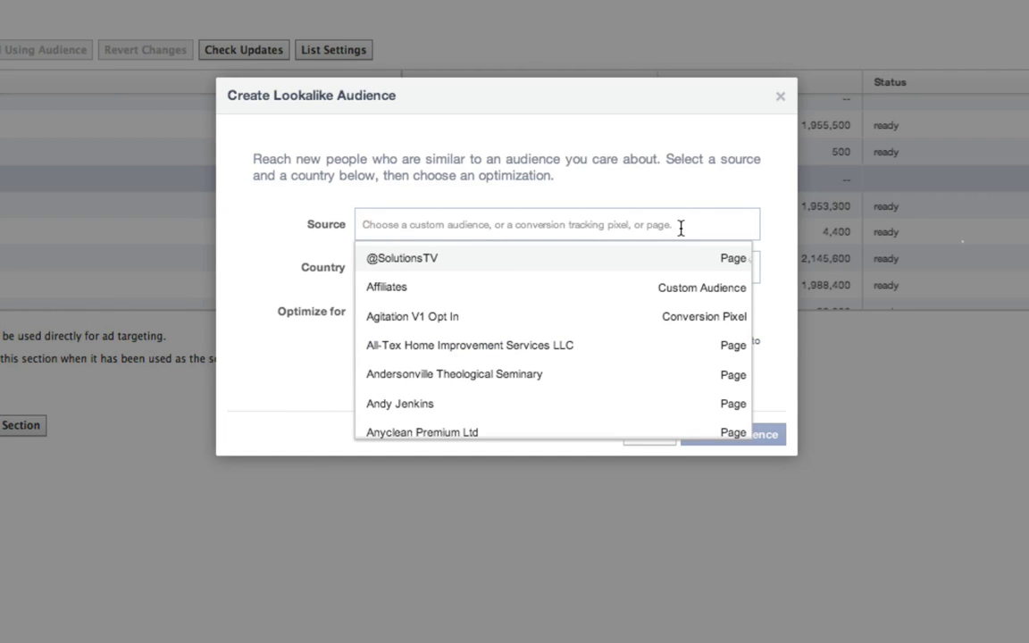
pyautogui.click(671, 317)
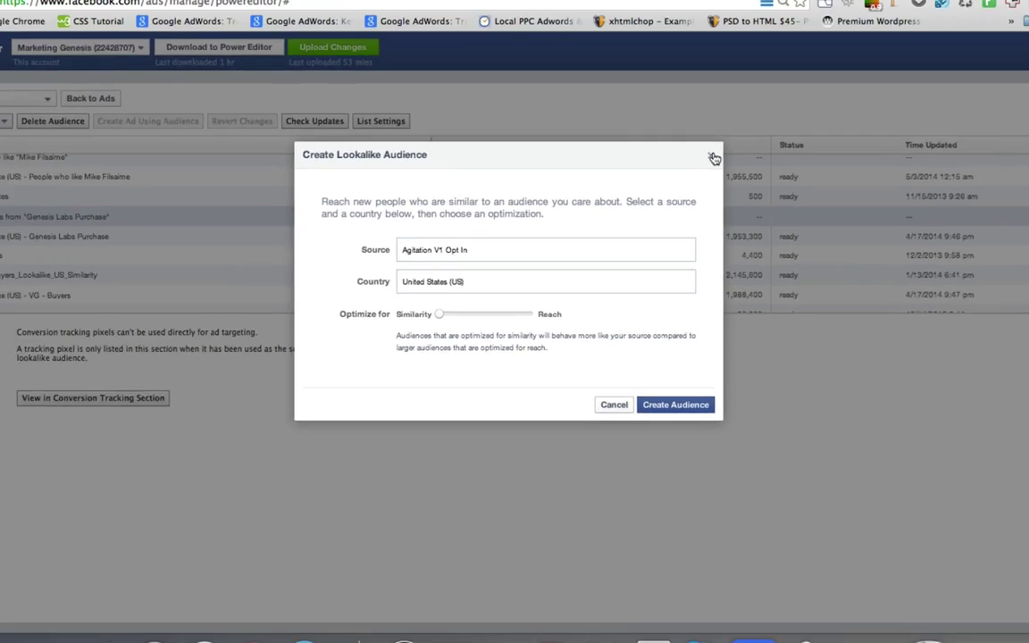
pyautogui.click(779, 97)
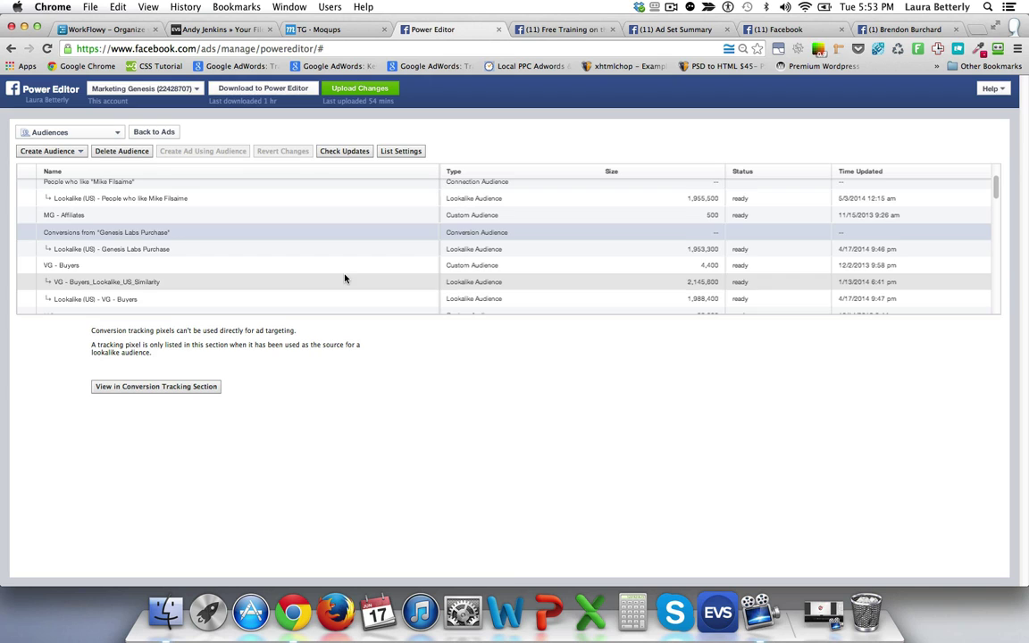
# Select the Guru's saved target group and upload the pending changes to the account.
pyautogui.scroll(3, 345, 278)
pyautogui.click(350, 190)
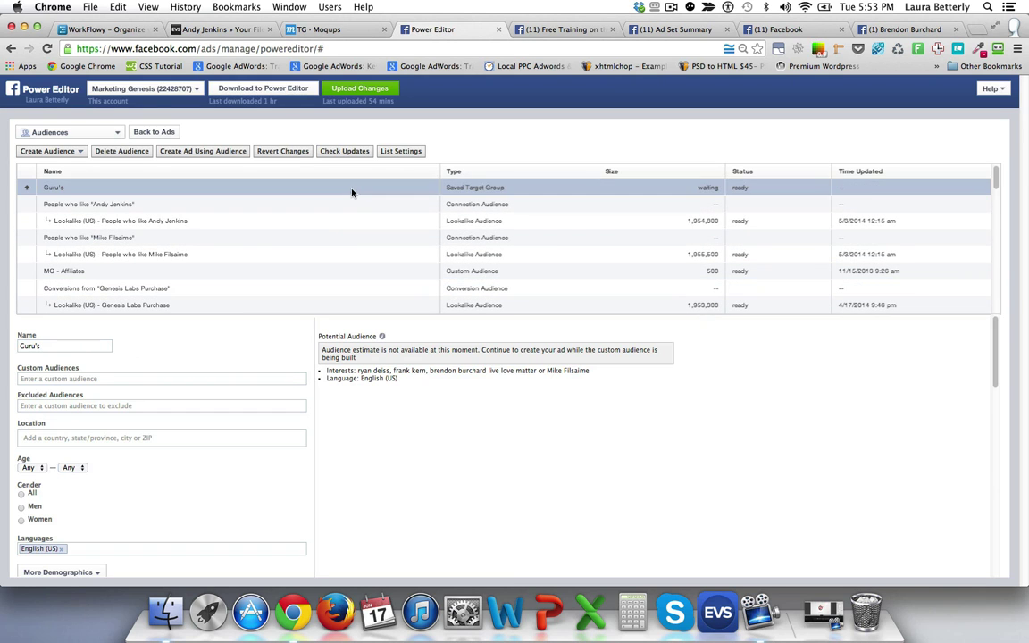
pyautogui.click(361, 91)
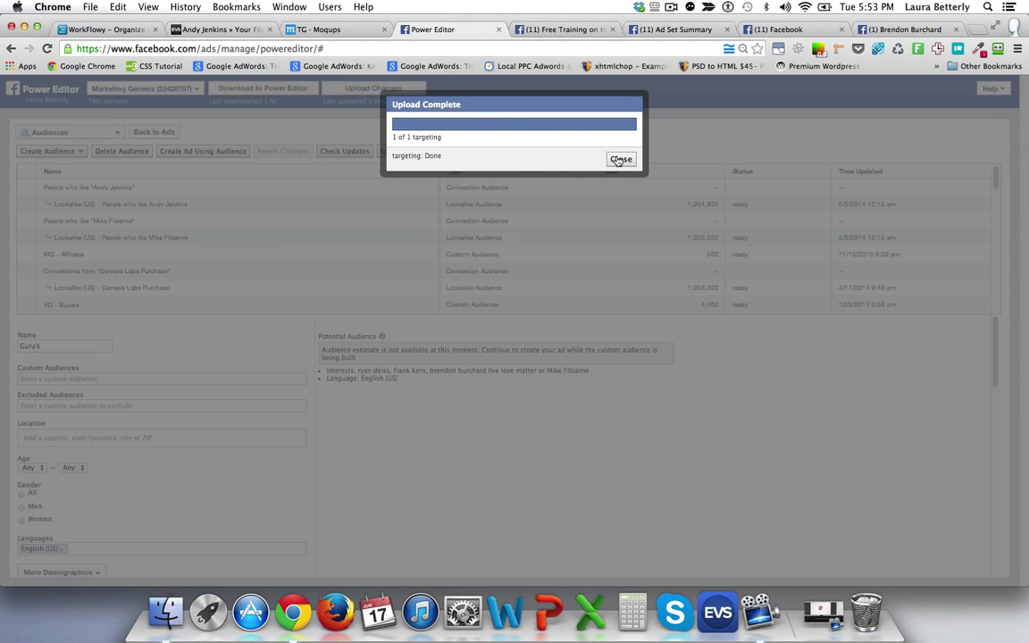
pyautogui.click(616, 159)
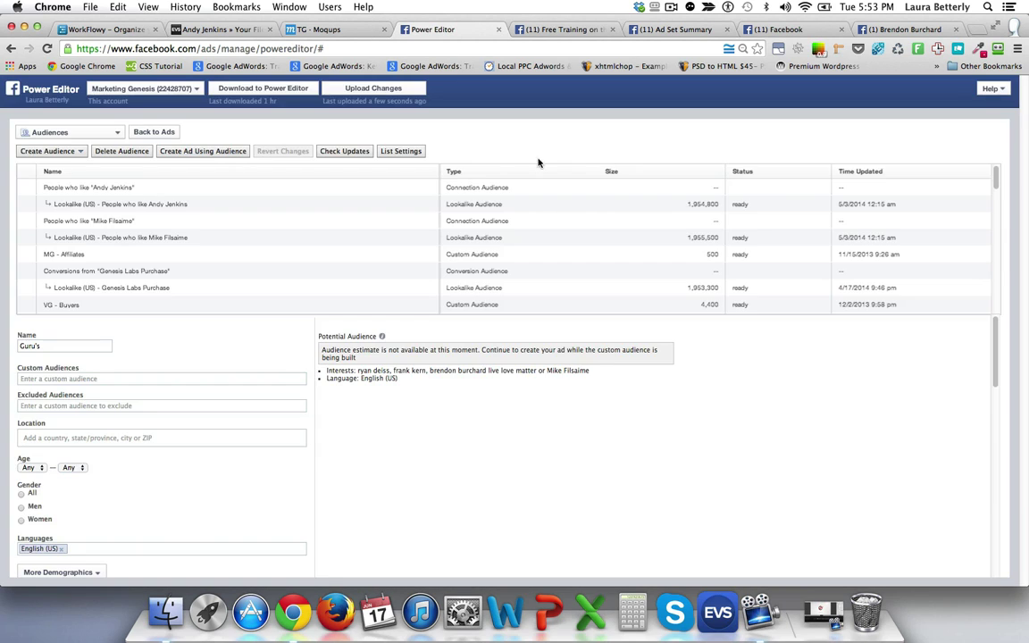
# Go to ad management, choose Guru's as the existing targeting group for the Desktop Guru ad, and leave without applying it.
pyautogui.click(115, 134)
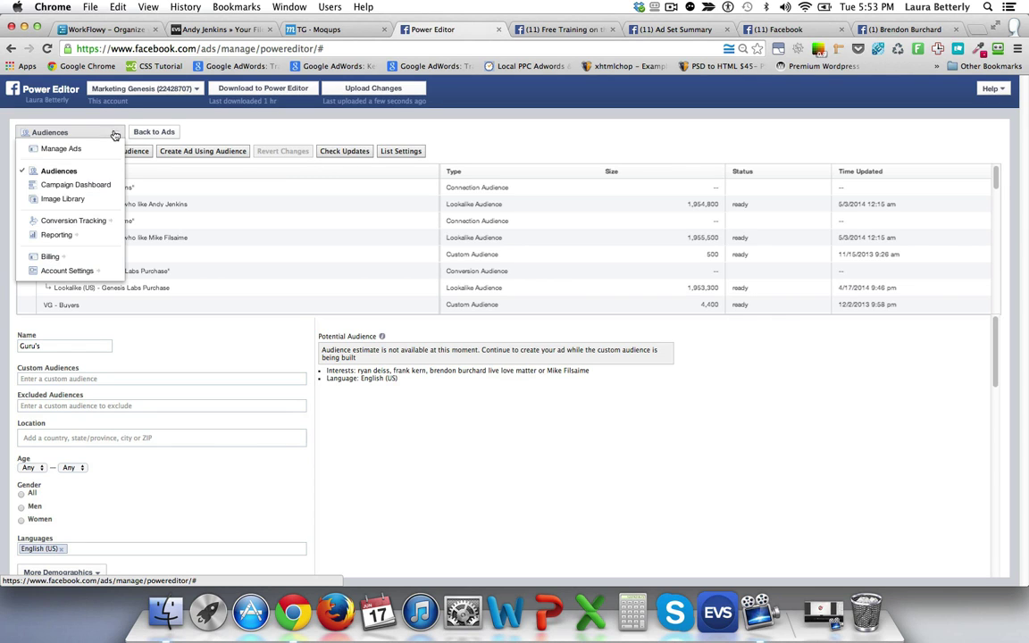
pyautogui.click(71, 150)
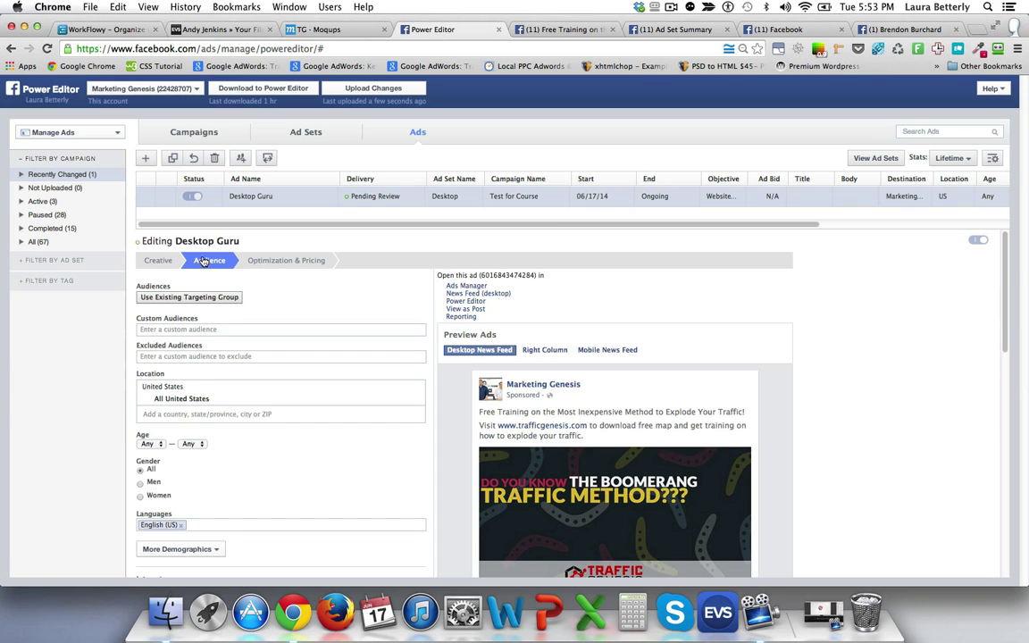
pyautogui.click(199, 297)
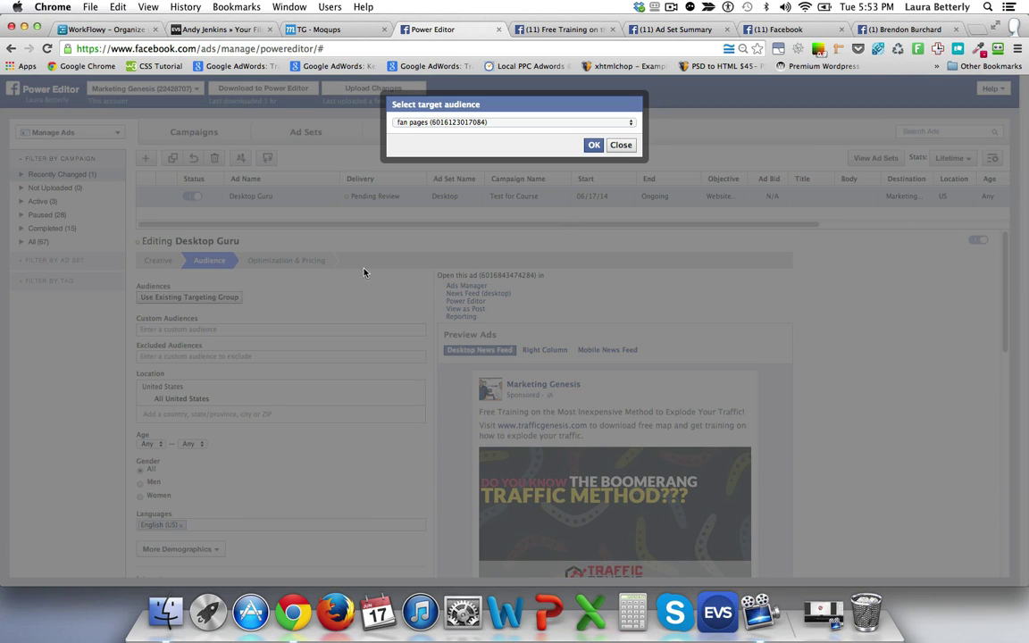
pyautogui.click(631, 122)
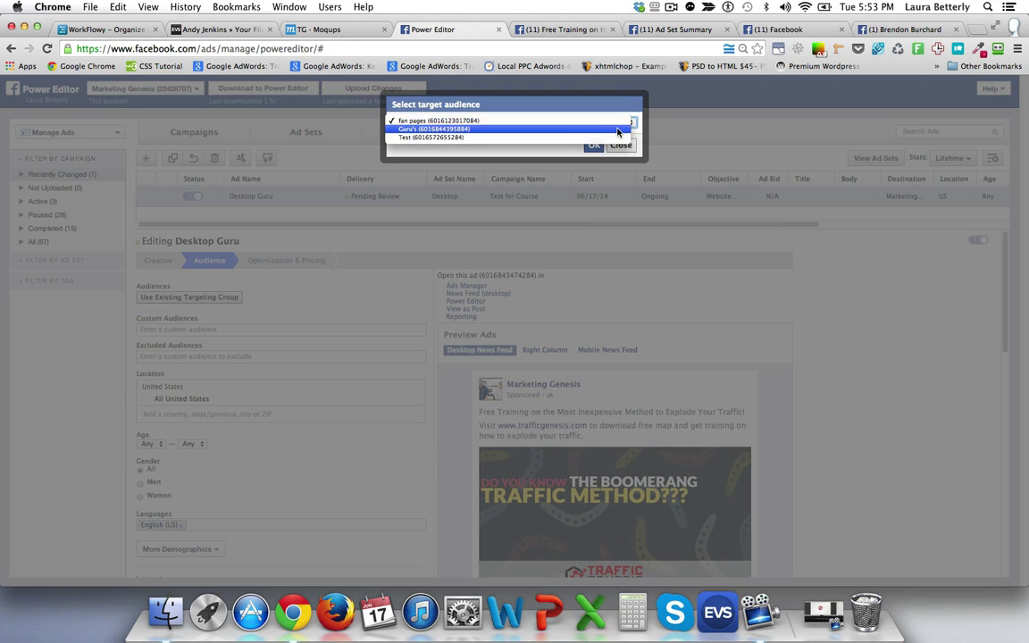
pyautogui.click(625, 128)
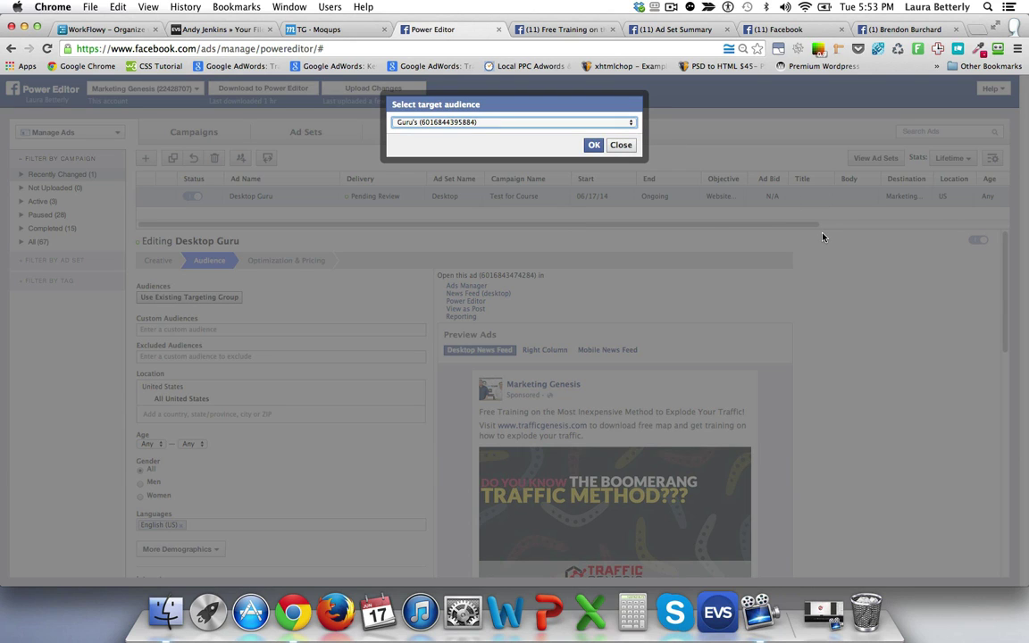
pyautogui.click(620, 147)
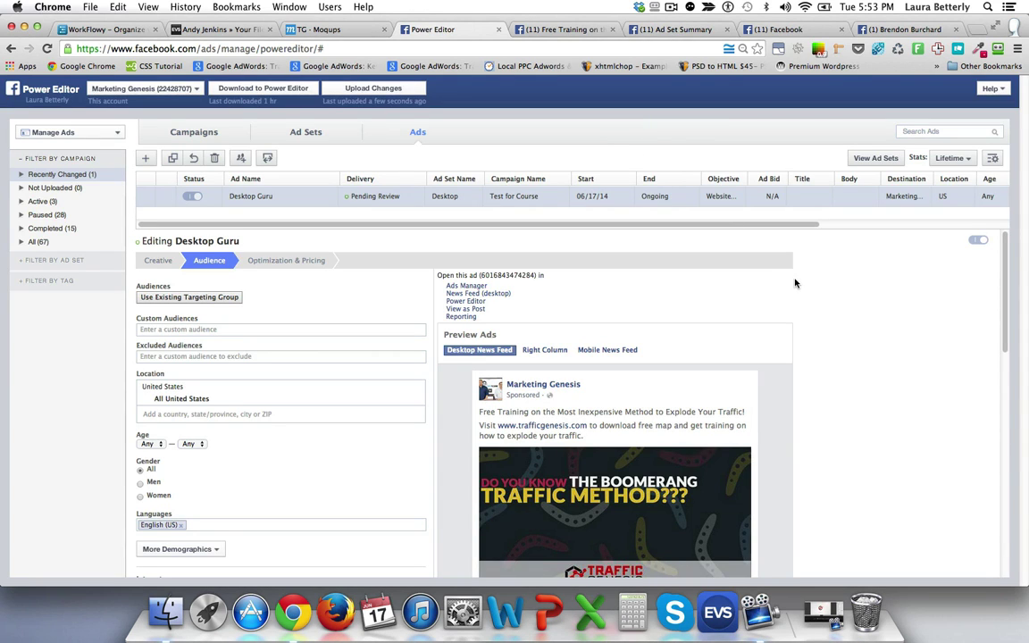
pyautogui.moveTo(735, 228)
pyautogui.mouseDown()
pyautogui.moveTo(737, 320)
pyautogui.moveTo(739, 221)
pyautogui.mouseUp()
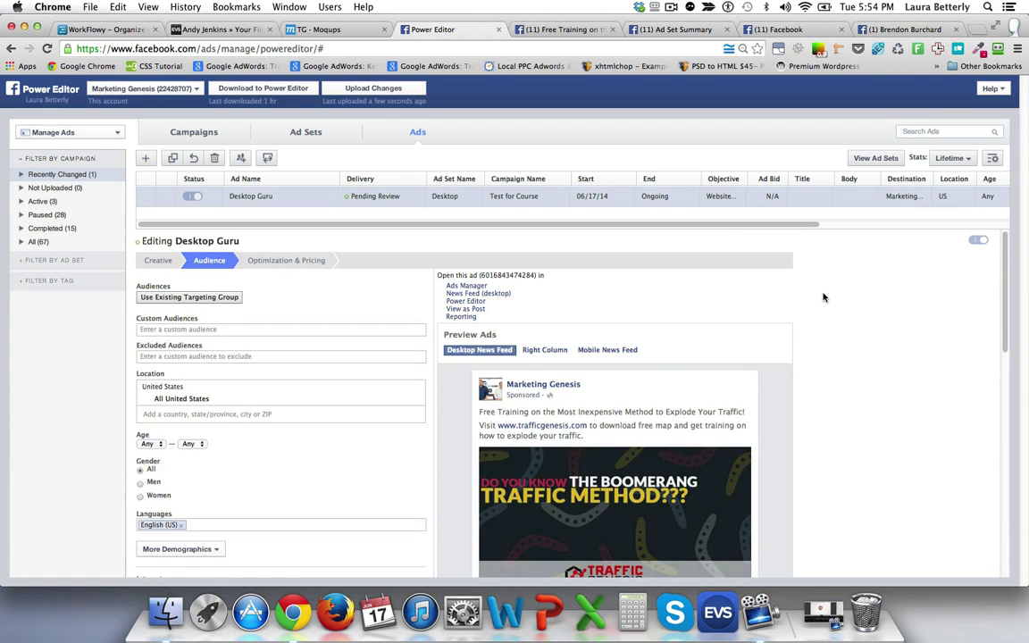